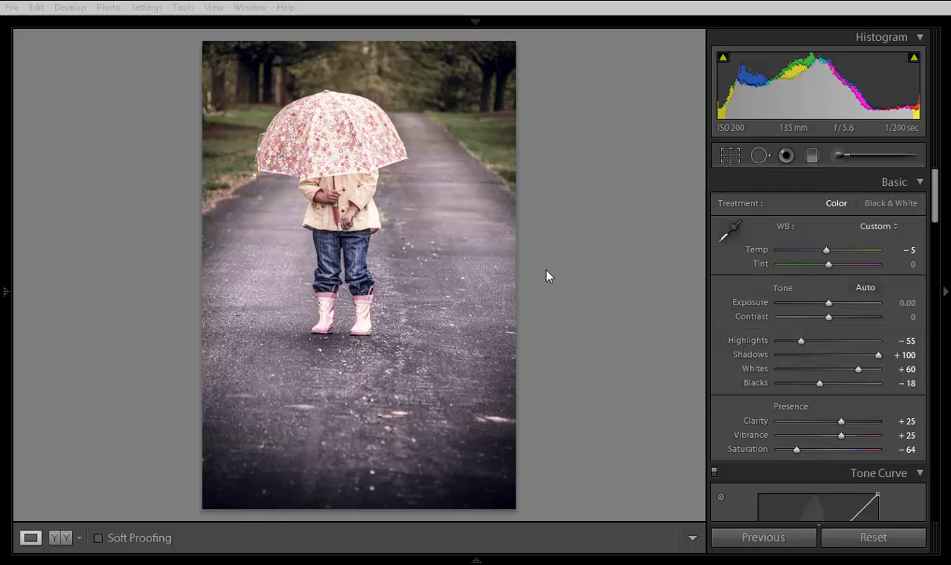
# - Toggle between the original and the edited photo several times to compare them
pyautogui.press('\\')
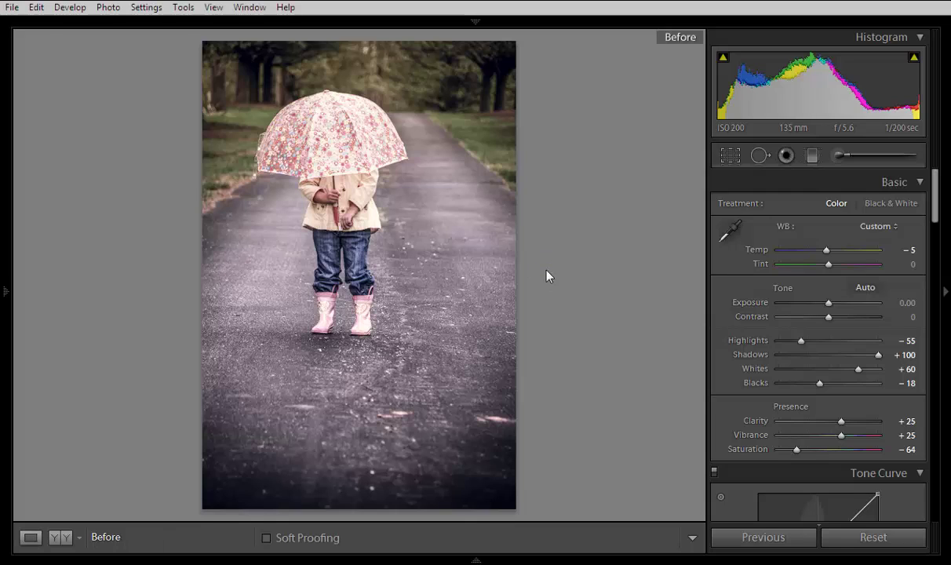
pyautogui.press('\\')
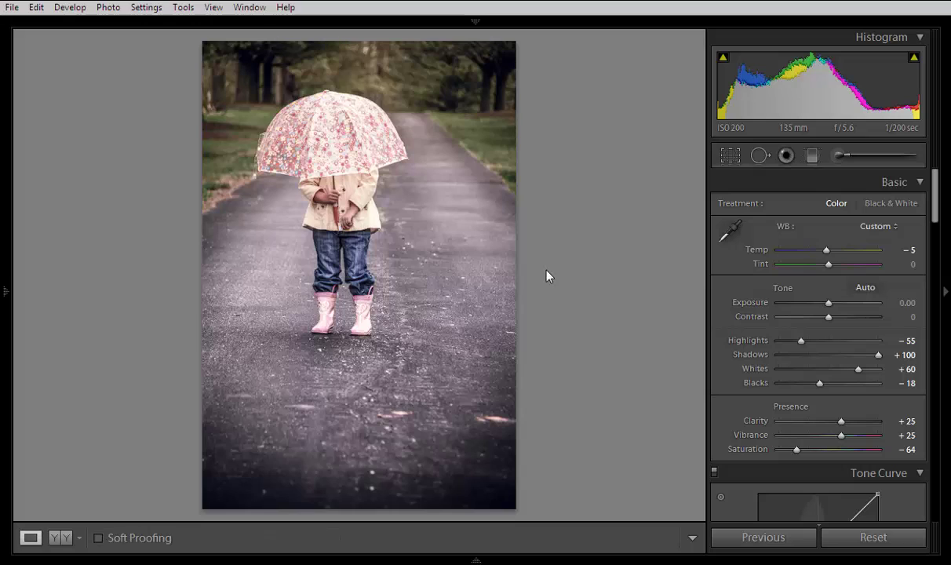
pyautogui.press('\\')
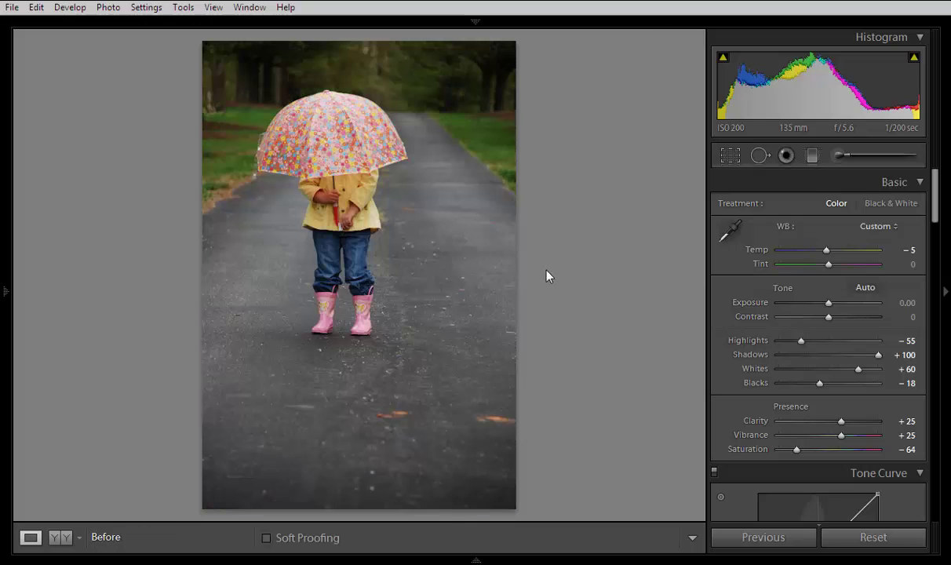
pyautogui.press('\\')
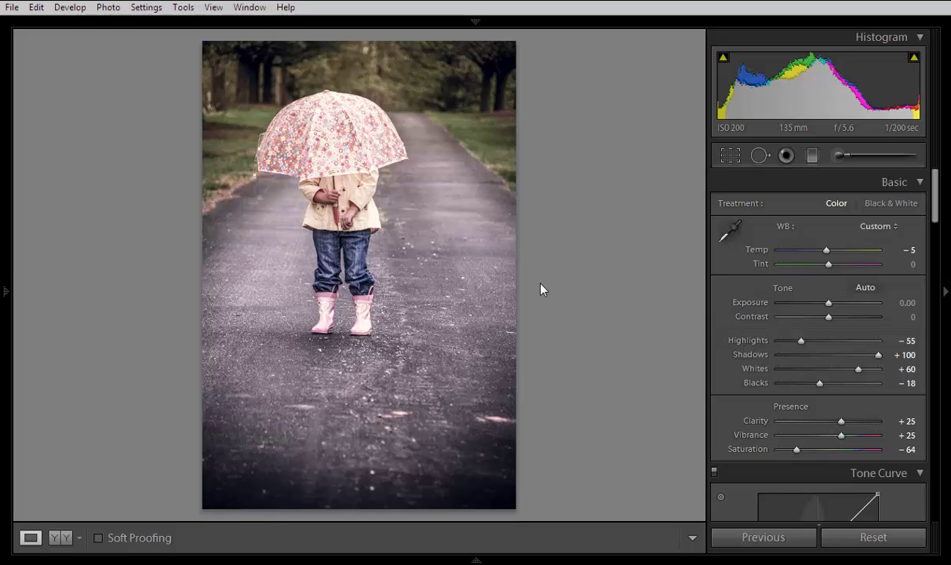
# - Reset the Basic panel, then set Temp −10, Clarity +28, Vibrance +25 and Saturation −67
pyautogui.hotkey('ctrl', 'shift', 'r')
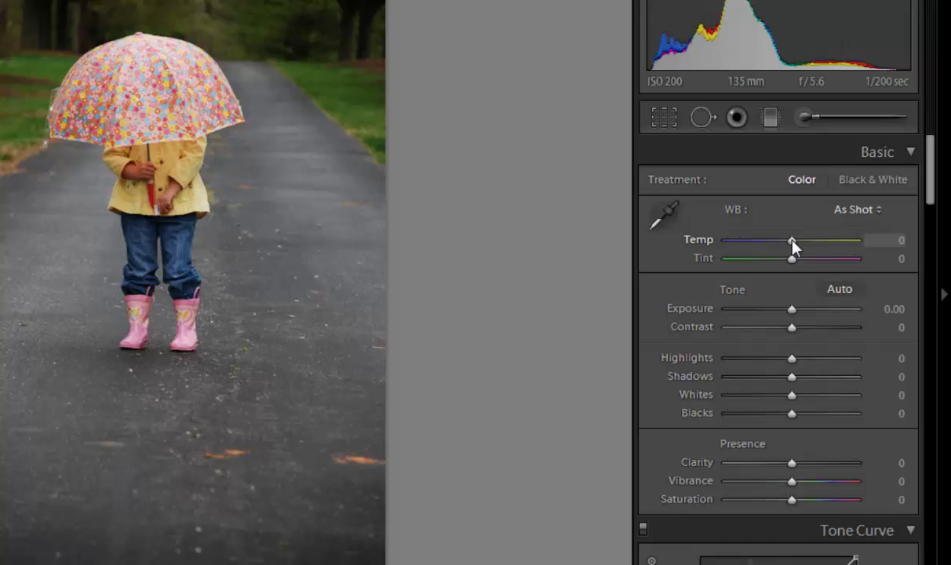
pyautogui.scroll(-2, 789, 247)
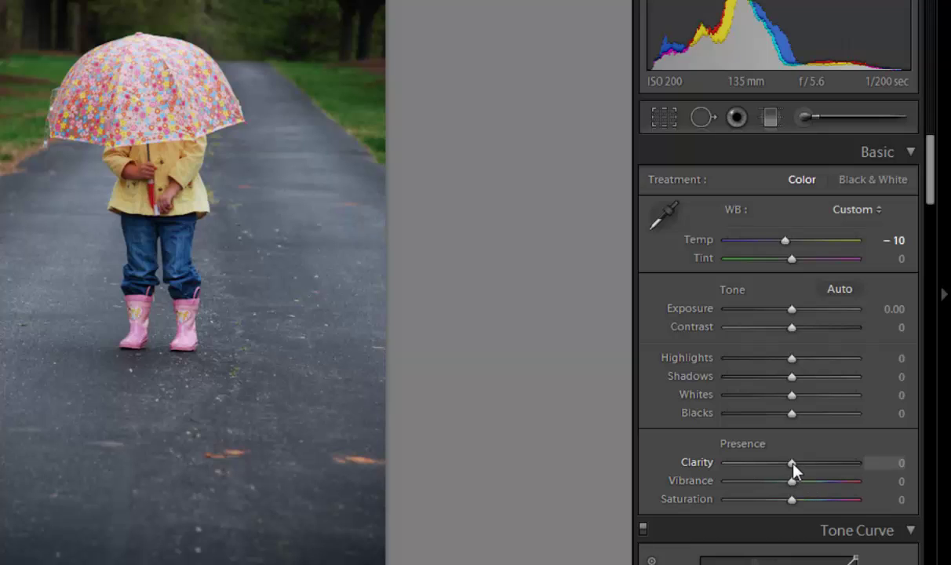
pyautogui.moveTo(792, 469); pyautogui.dragTo(817, 470)
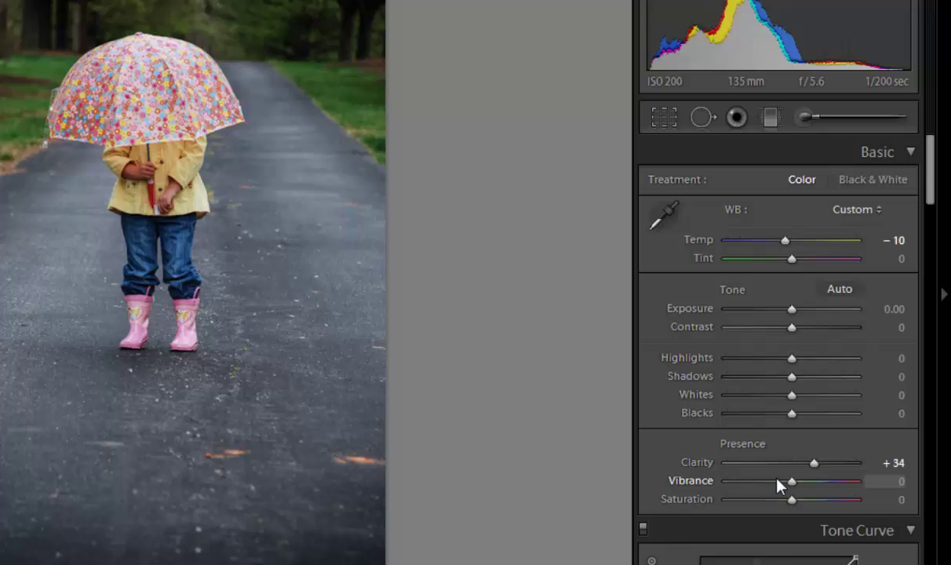
pyautogui.moveTo(812, 464); pyautogui.dragTo(759, 499)
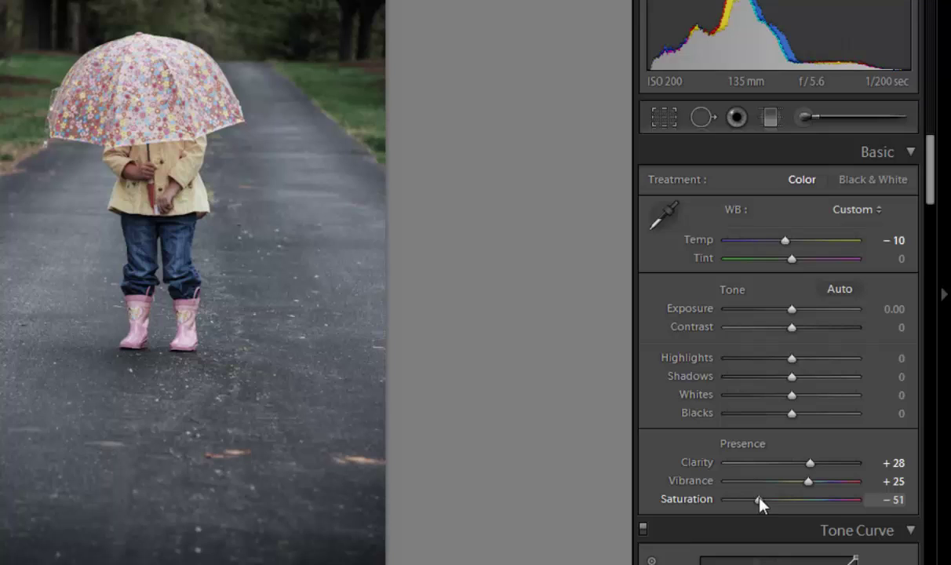
pyautogui.moveTo(760, 498); pyautogui.dragTo(748, 499)
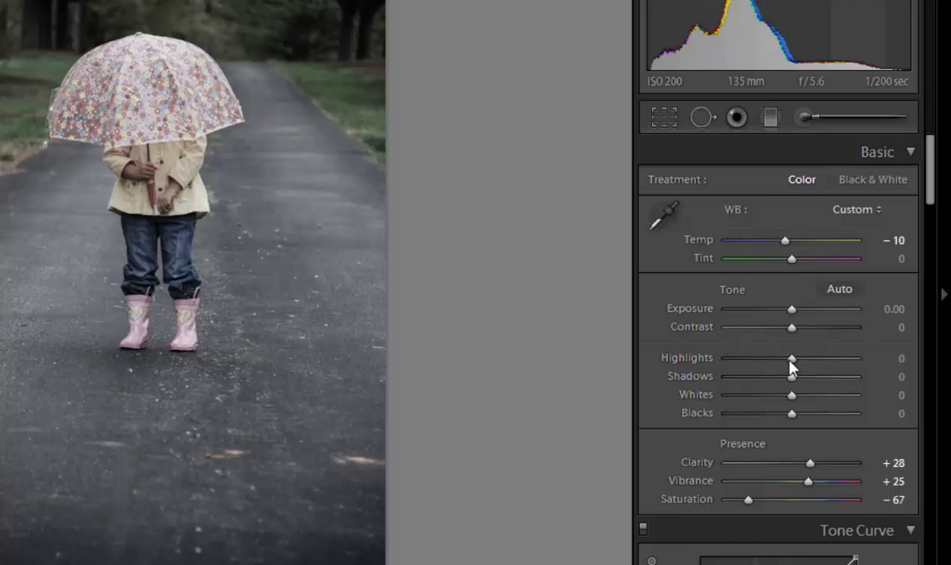
# - Drag Highlights to −52, Whites to +60 and Blacks to −48 in the Basic panel
pyautogui.moveTo(790, 358); pyautogui.dragTo(757, 367)
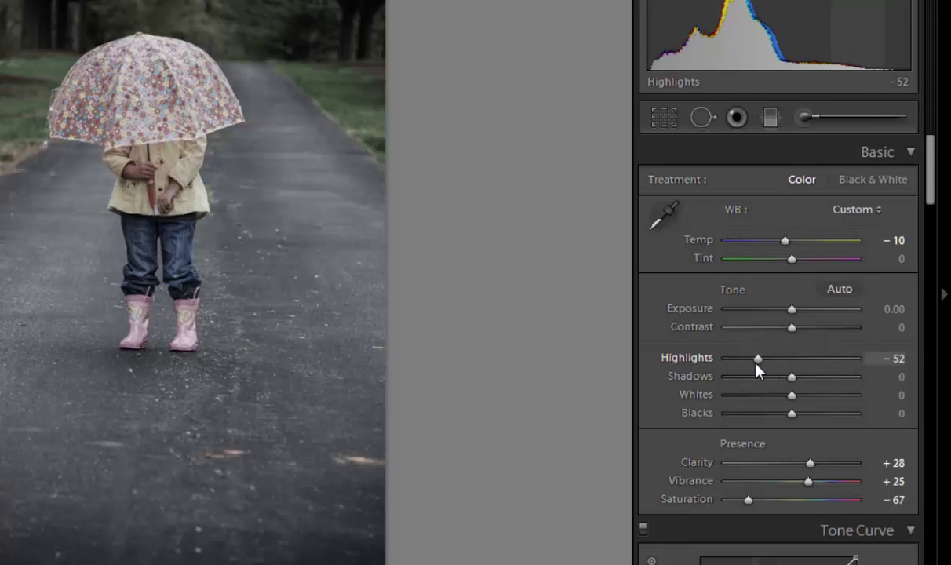
pyautogui.moveTo(787, 397); pyautogui.dragTo(829, 408)
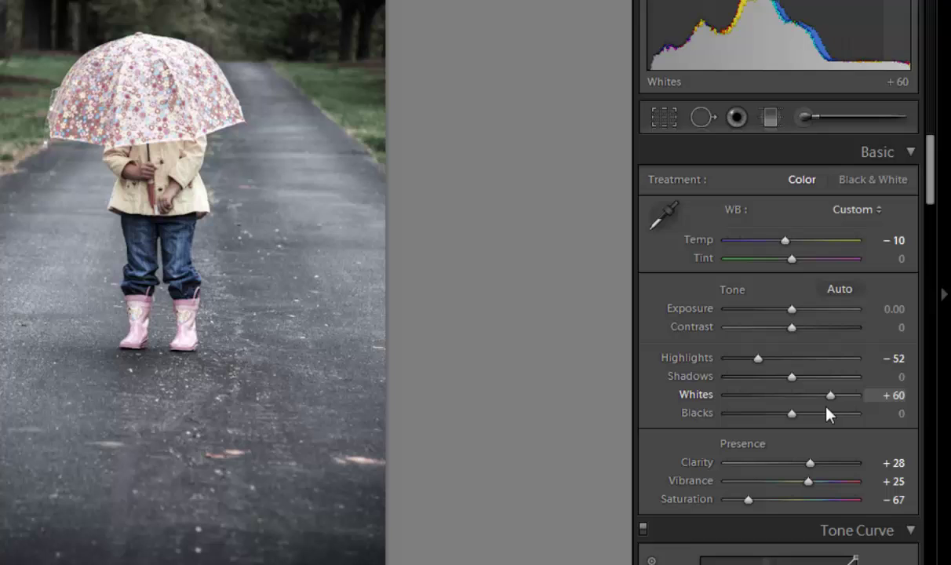
pyautogui.moveTo(789, 415); pyautogui.dragTo(759, 414)
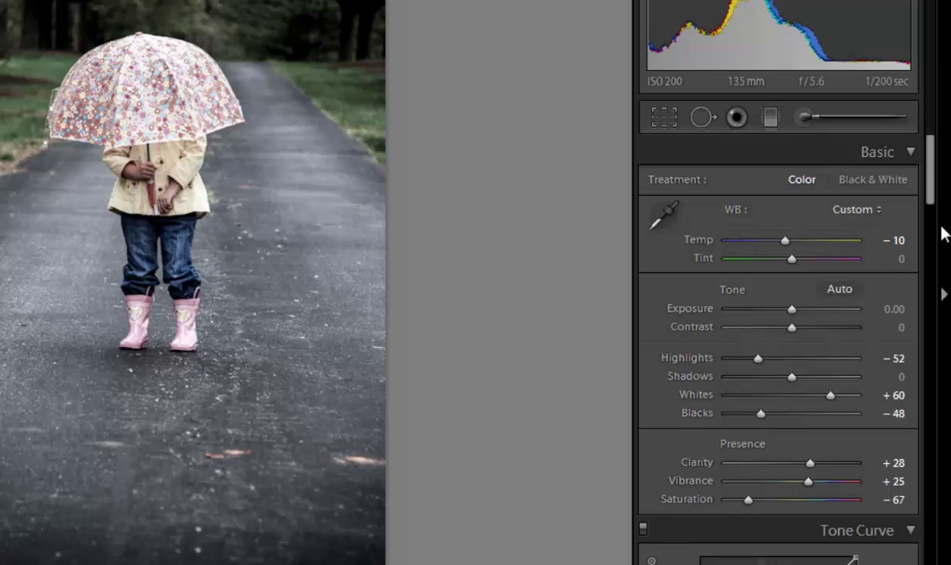
pyautogui.moveTo(928, 178); pyautogui.dragTo(918, 156)
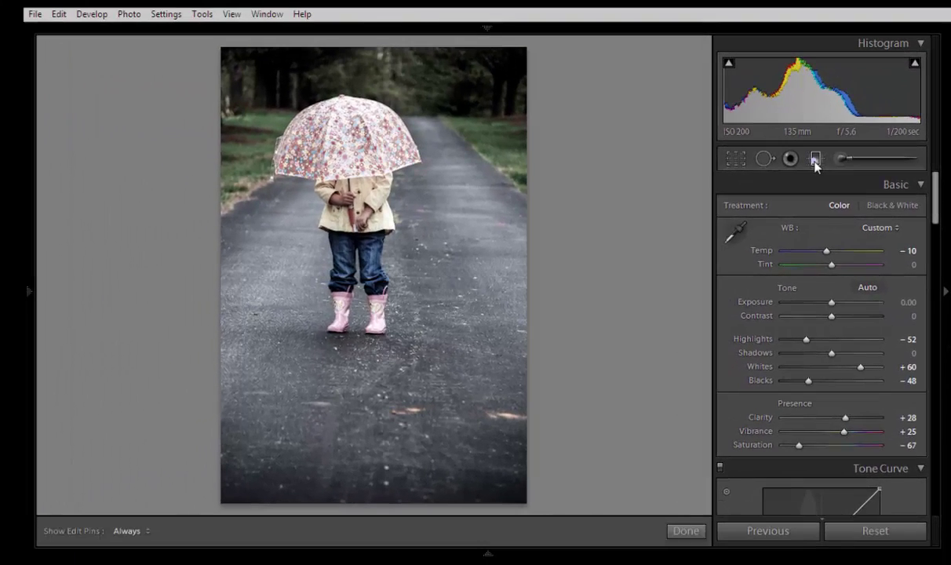
# - Draw a level graduated filter over the umbrella with Clarity 0, Sharpness 0 and Temp 8
pyautogui.click(800, 146)
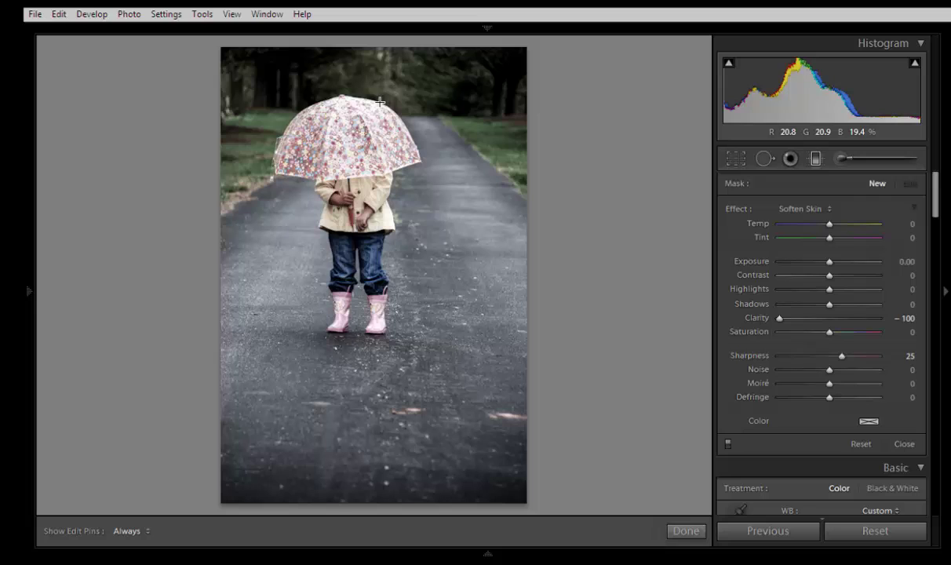
pyautogui.moveTo(288, 78); pyautogui.dragTo(267, 214)
pyautogui.moveTo(335, 220); pyautogui.dragTo(338, 251)
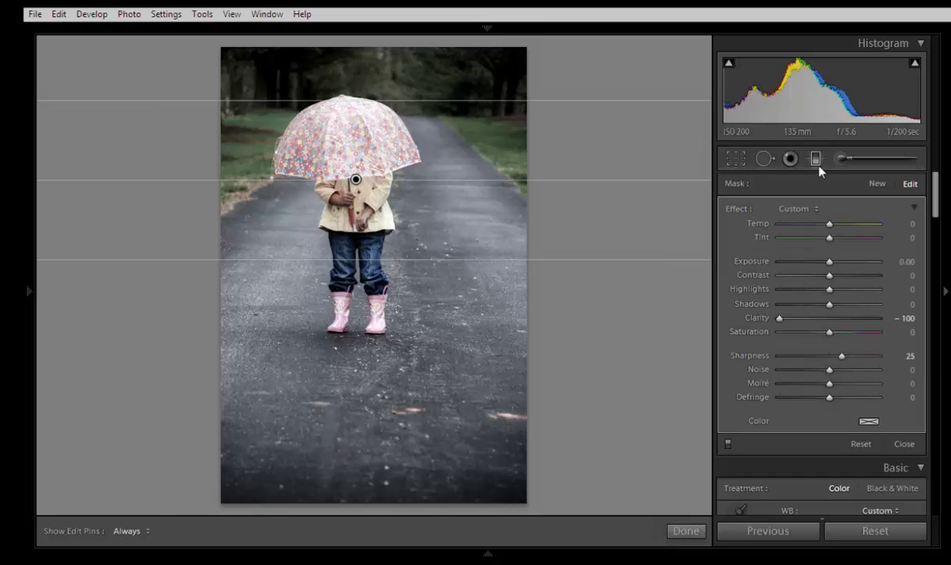
pyautogui.doubleClick(753, 317)
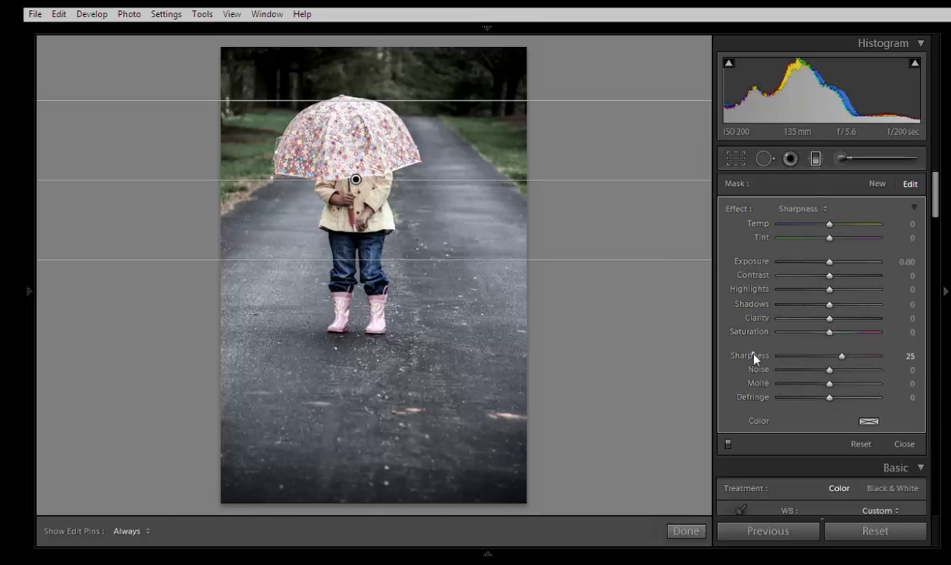
pyautogui.doubleClick(751, 355)
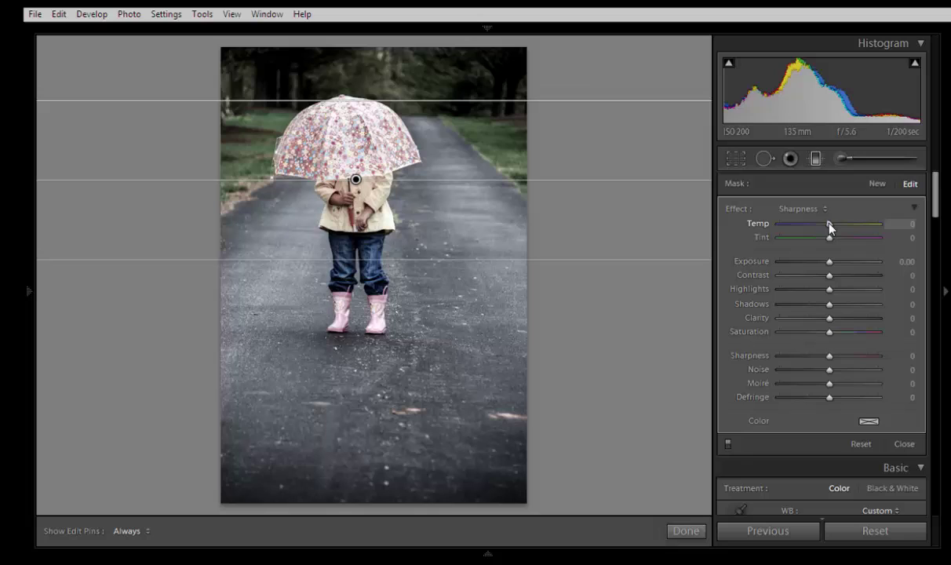
pyautogui.moveTo(829, 226); pyautogui.dragTo(831, 227)
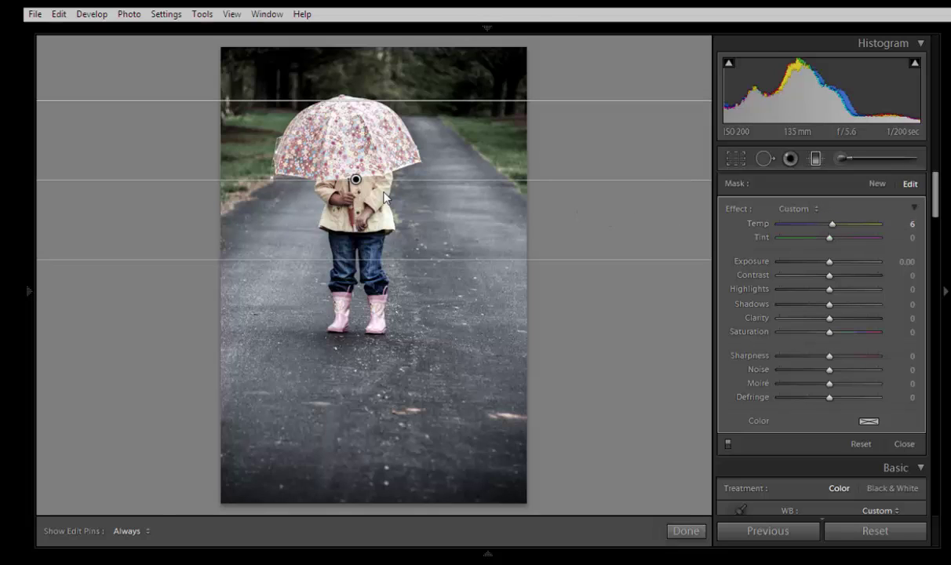
pyautogui.moveTo(355, 179); pyautogui.dragTo(355, 212)
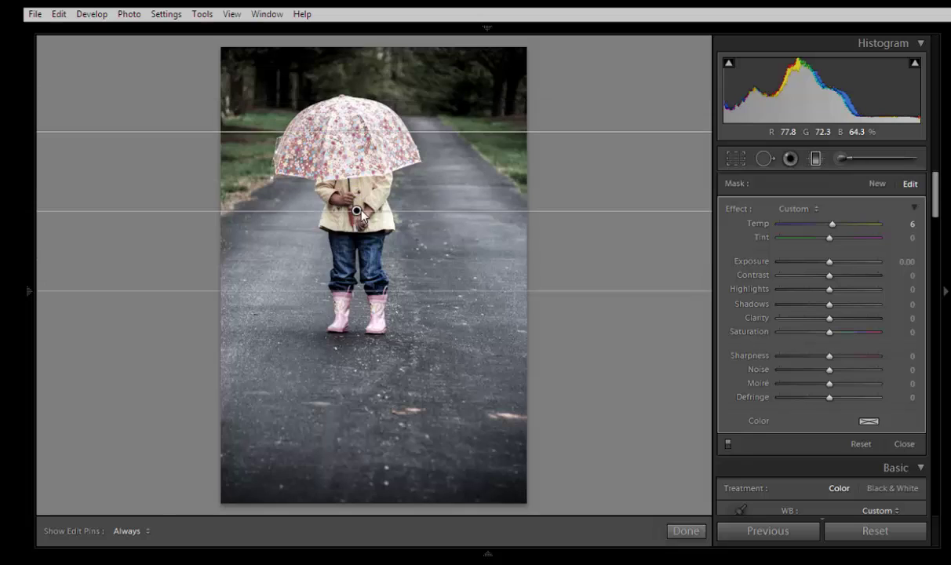
pyautogui.moveTo(829, 223); pyautogui.dragTo(832, 238)
# - Give the filter a warm tan cream tint and extend it down past the boots
pyautogui.click(866, 422)
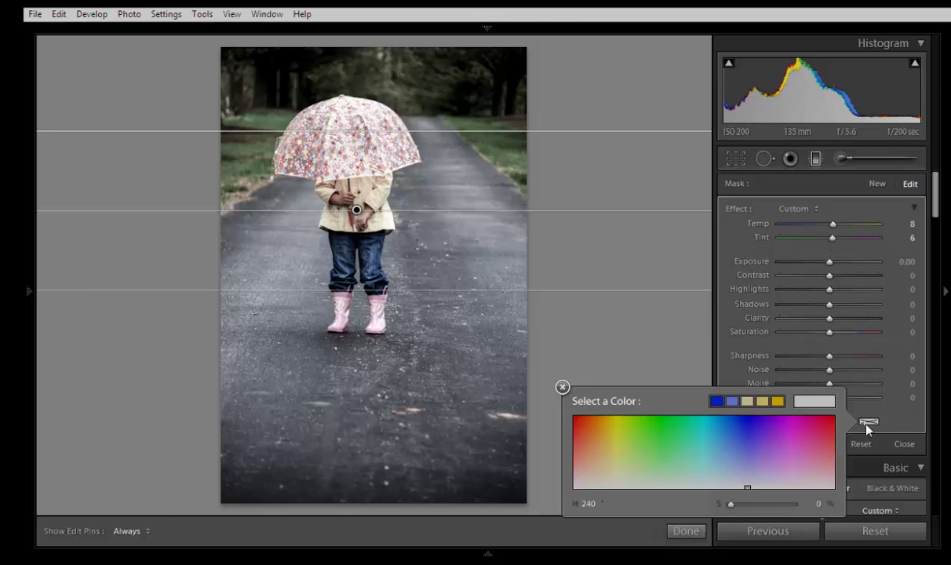
pyautogui.click(769, 477)
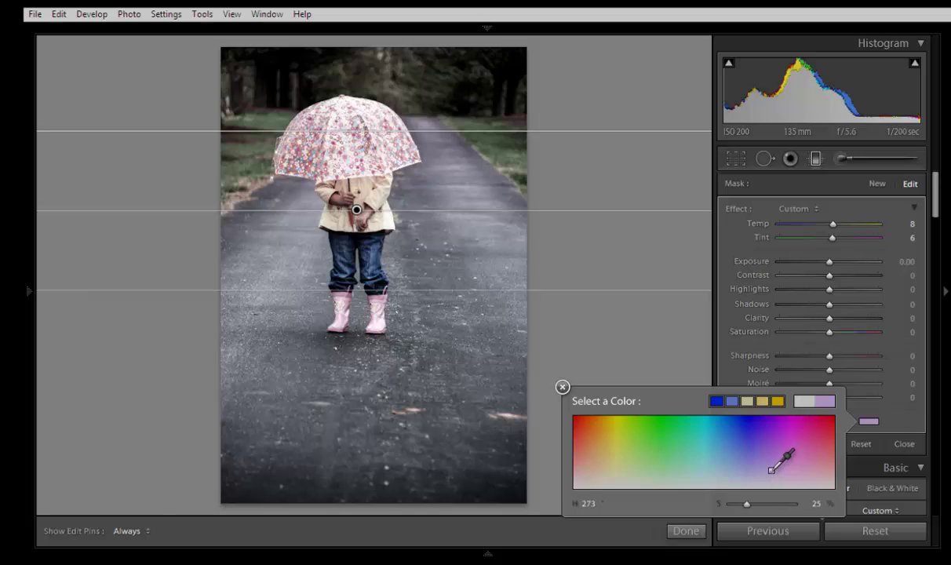
pyautogui.moveTo(770, 477); pyautogui.dragTo(783, 452)
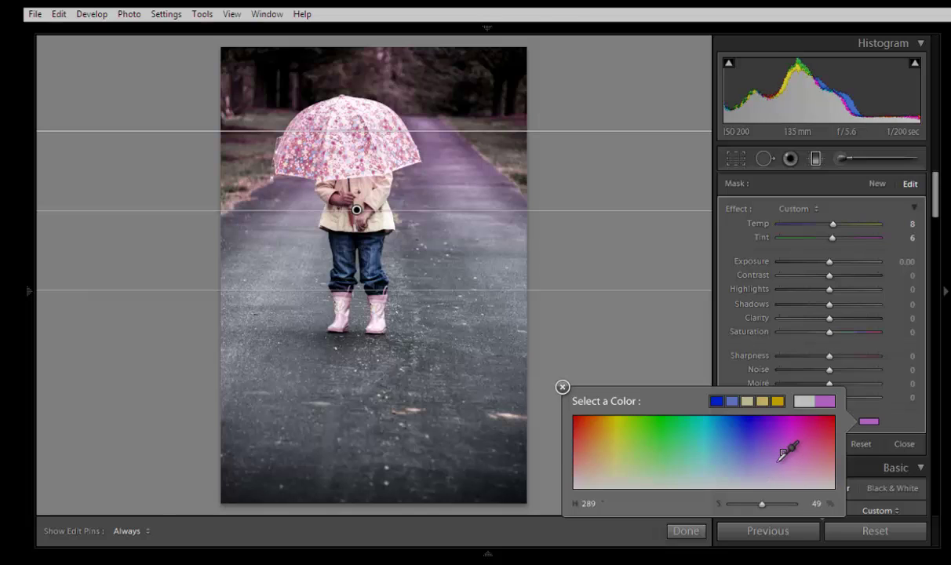
pyautogui.click(604, 473)
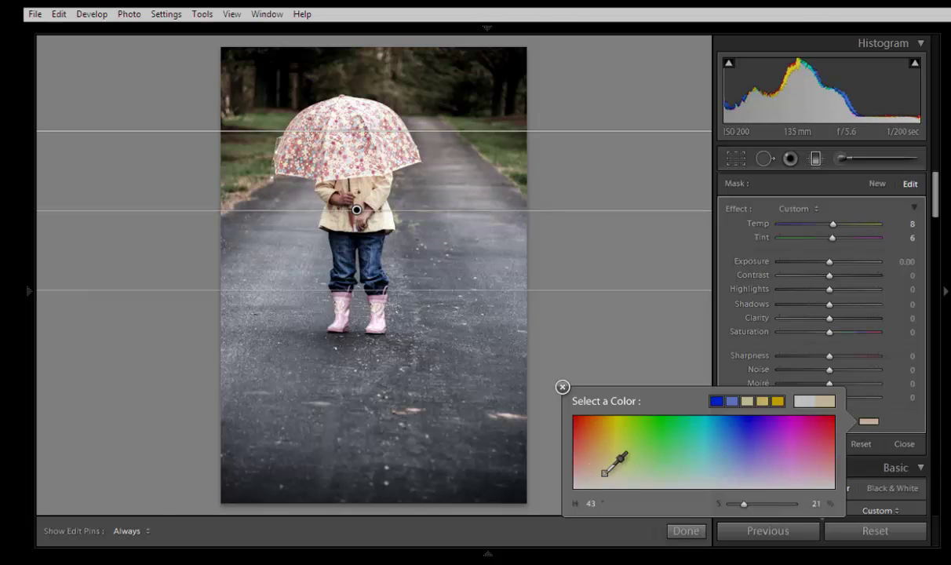
pyautogui.moveTo(604, 472); pyautogui.dragTo(605, 467)
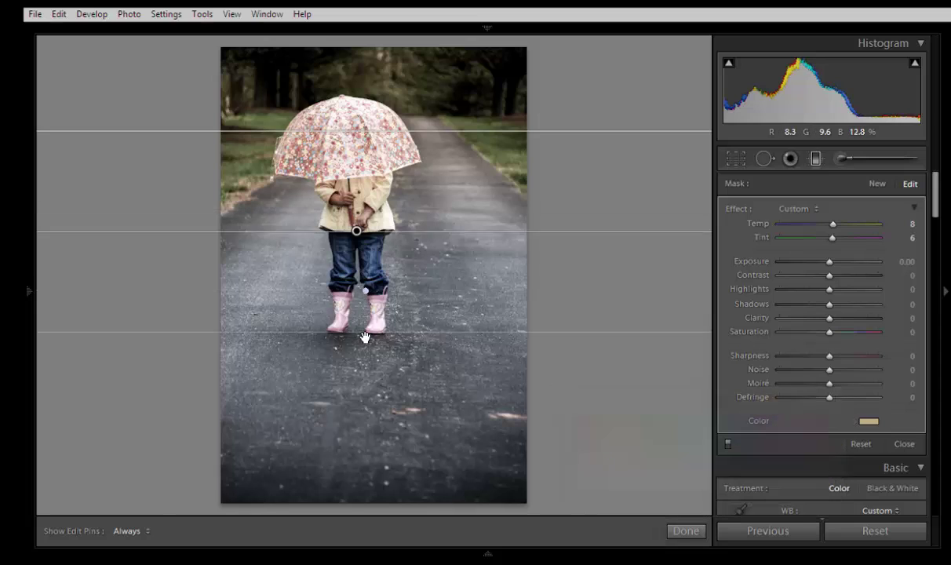
pyautogui.moveTo(345, 291); pyautogui.dragTo(364, 342)
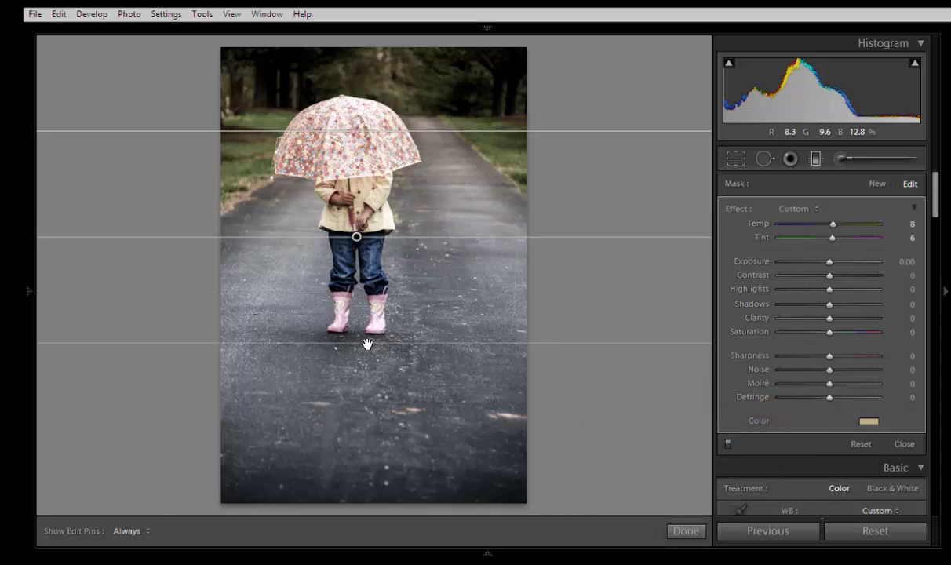
pyautogui.click(682, 530)
# - Draw a second graduated filter up the lower road with Clarity 65 and Sharpness 0
pyautogui.click(815, 158)
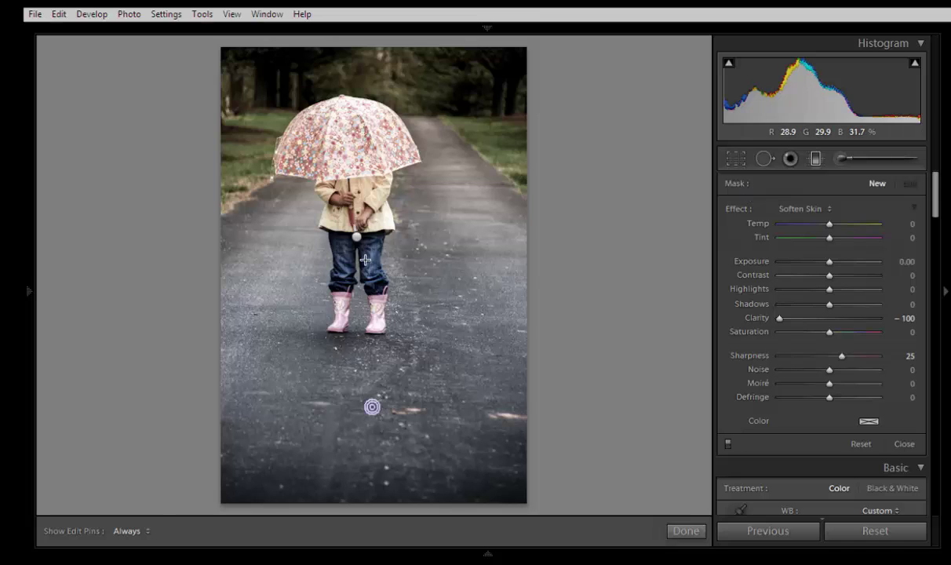
pyautogui.moveTo(371, 404); pyautogui.dragTo(374, 150)
pyautogui.doubleClick(758, 317)
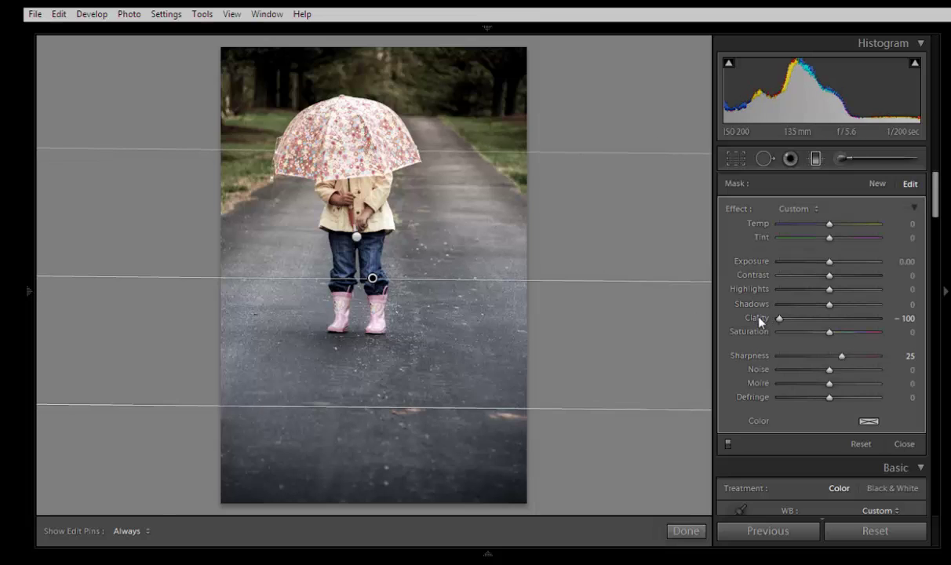
pyautogui.moveTo(830, 318); pyautogui.dragTo(861, 320)
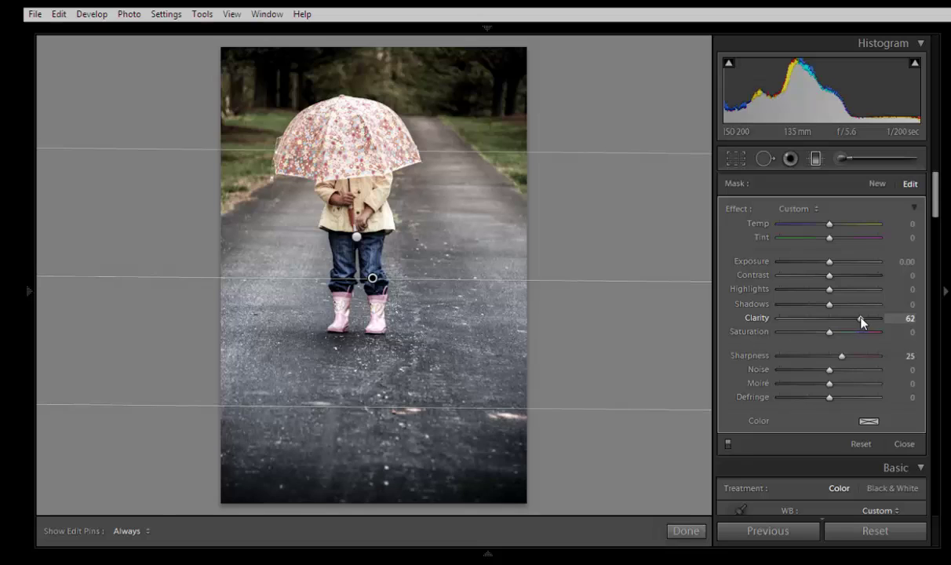
pyautogui.doubleClick(753, 355)
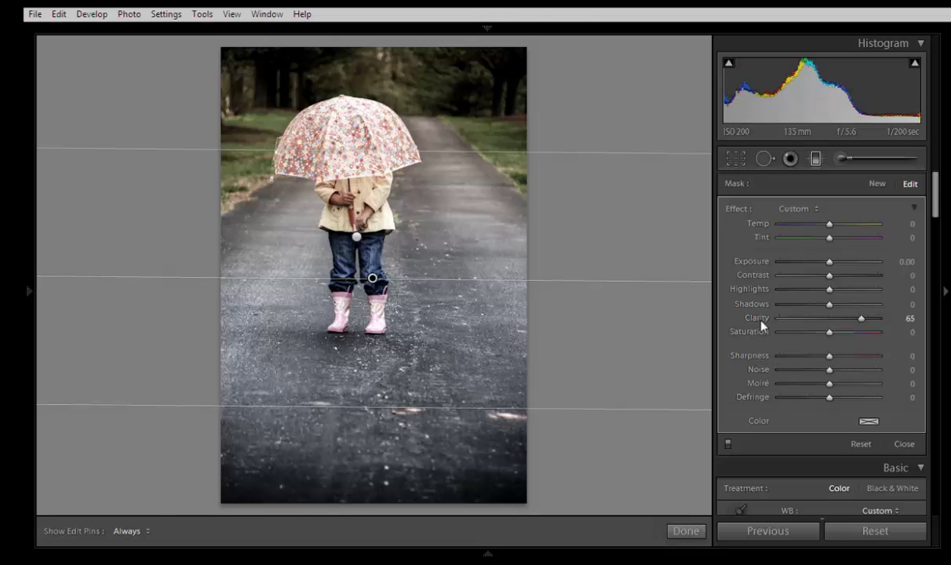
# - Tint the new graduated filter a soft purple and finish it
pyautogui.click(867, 422)
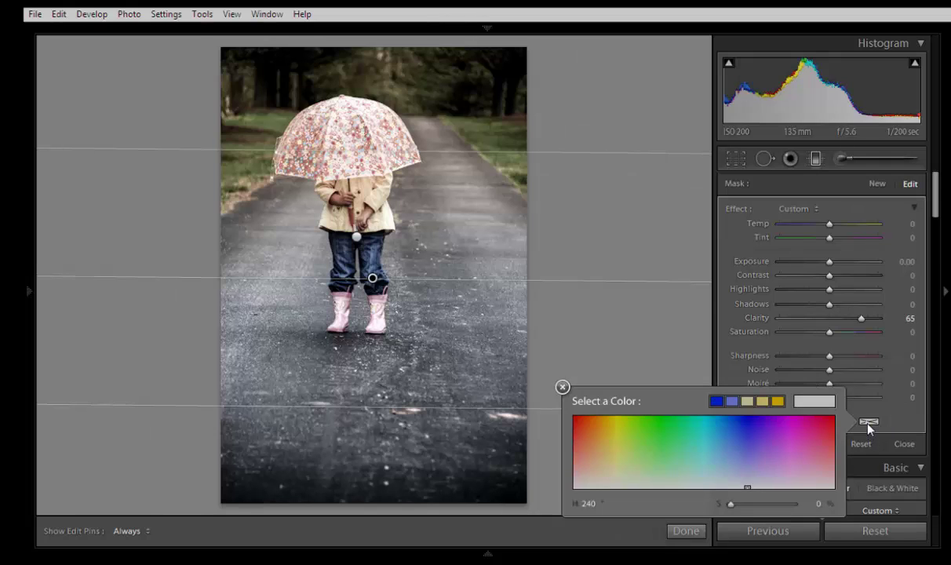
pyautogui.click(726, 472)
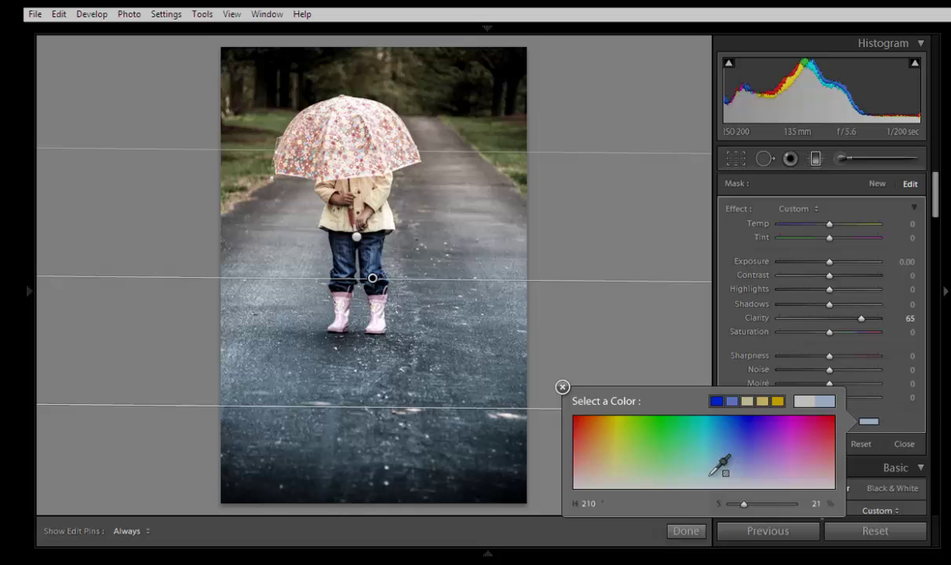
pyautogui.click(777, 475)
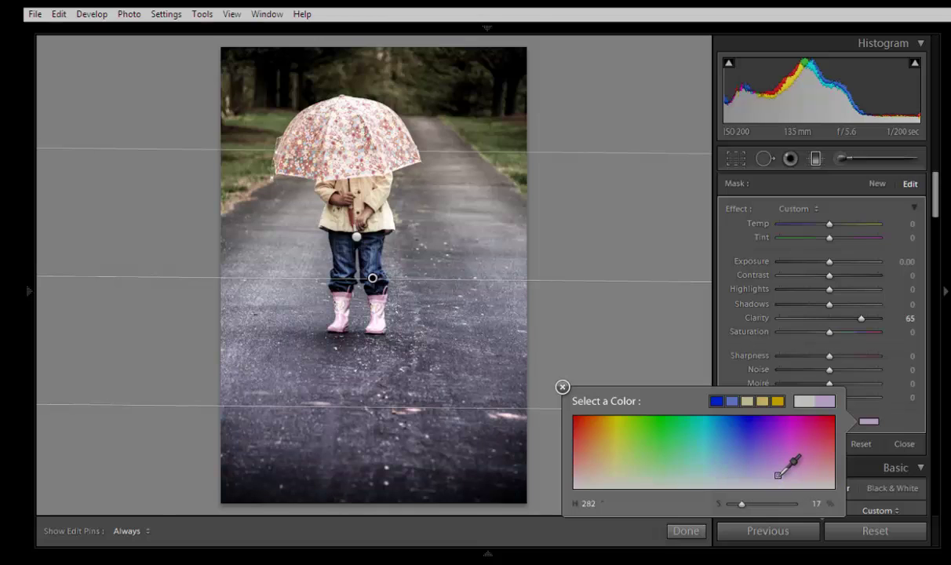
pyautogui.click(563, 387)
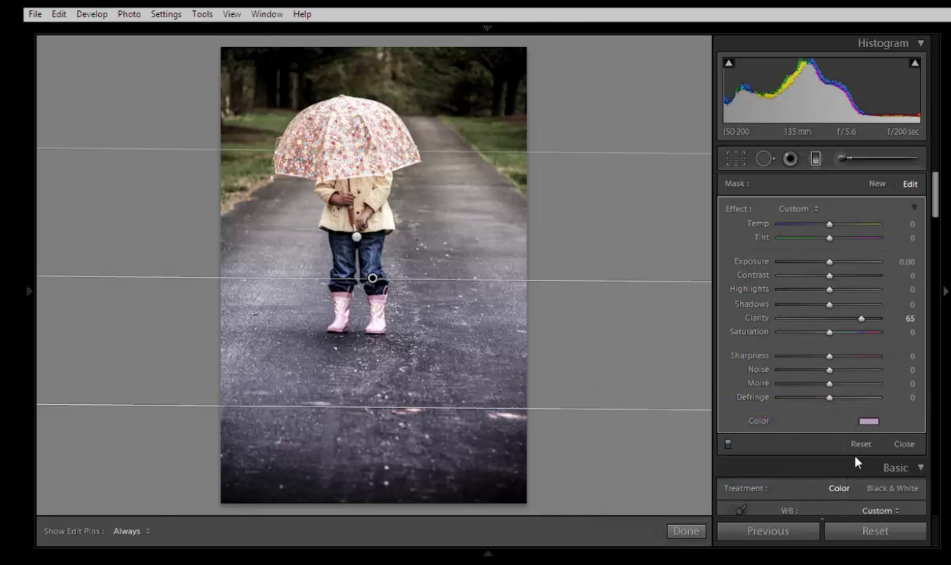
pyautogui.click(685, 530)
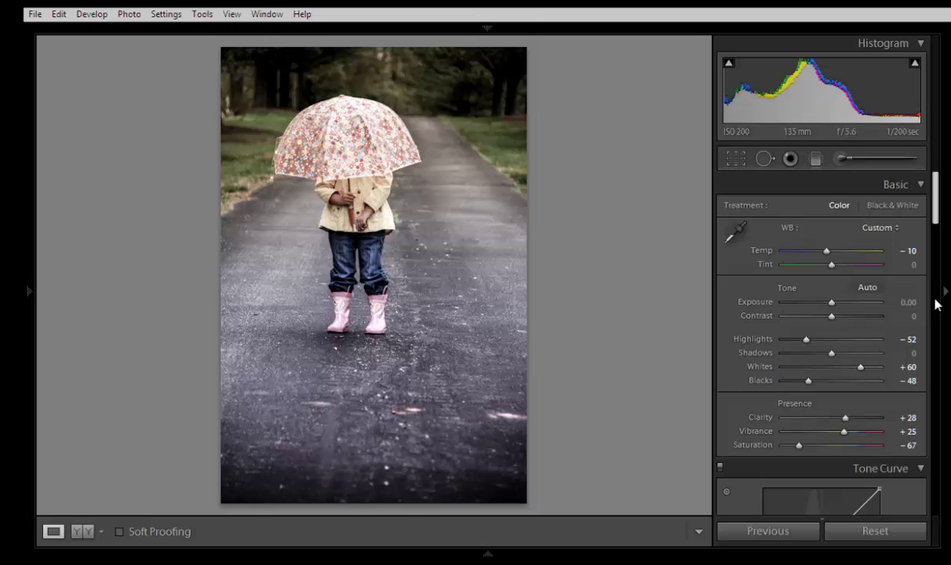
# - On the Blue tone curve, raise blacks to 4.3%, drop whites to 91%, and slightly lift the midpoint
pyautogui.moveTo(934, 198); pyautogui.dragTo(934, 240)
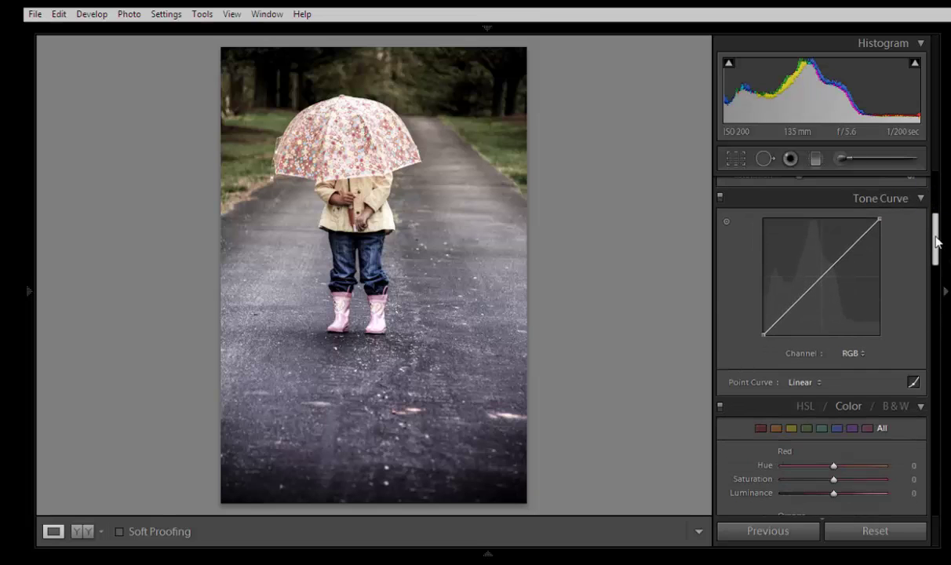
pyautogui.click(856, 355)
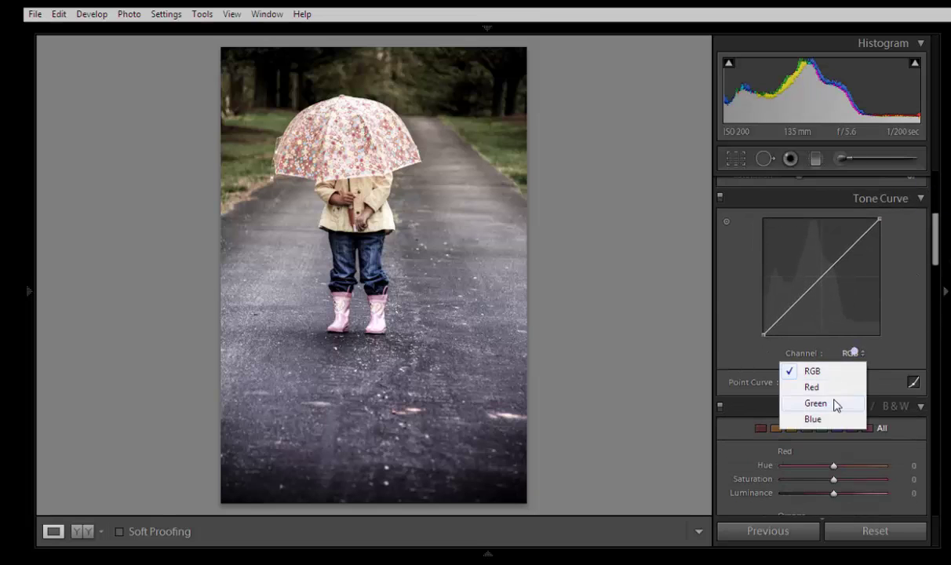
pyautogui.click(817, 421)
pyautogui.moveTo(762, 335); pyautogui.dragTo(763, 331)
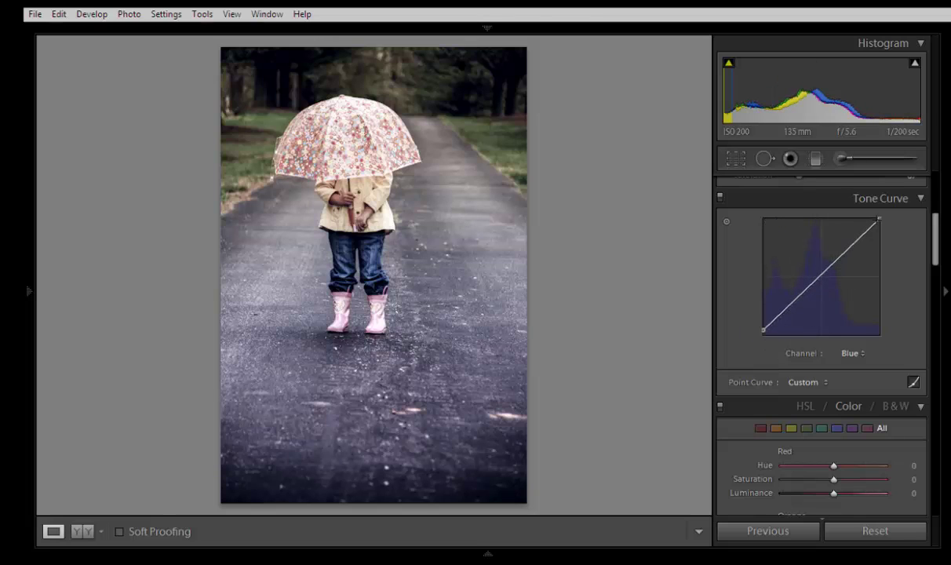
pyautogui.moveTo(878, 222); pyautogui.dragTo(878, 229)
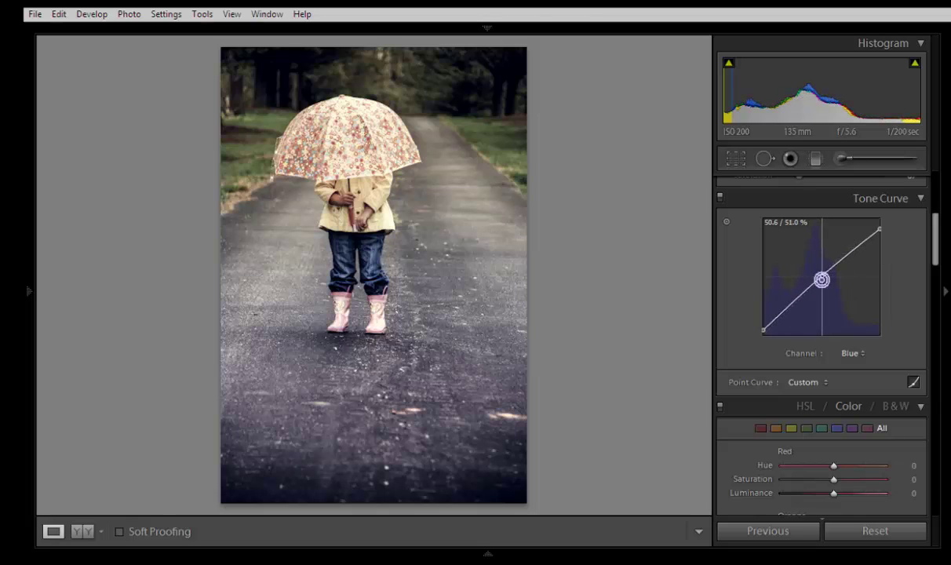
pyautogui.moveTo(822, 278); pyautogui.dragTo(821, 274)
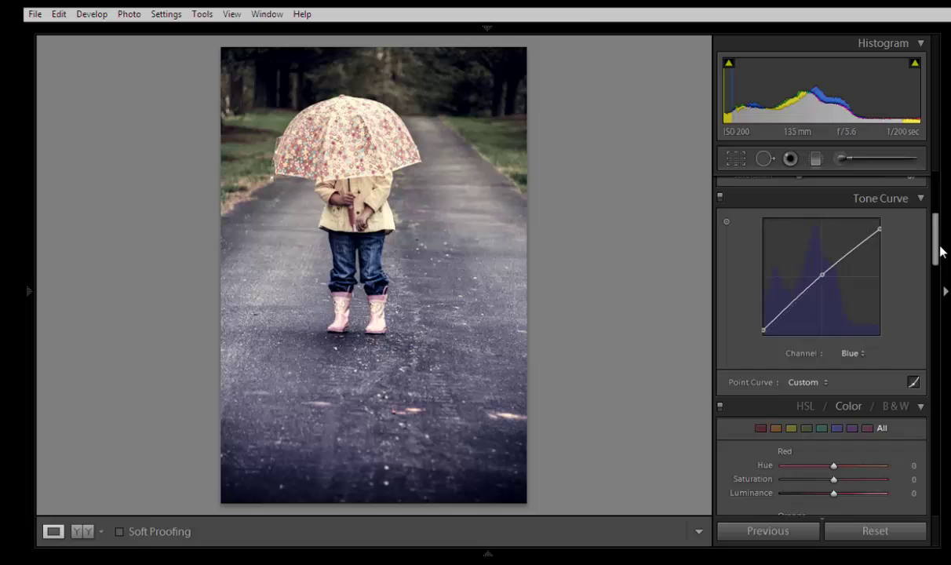
pyautogui.moveTo(937, 244); pyautogui.dragTo(921, 398)
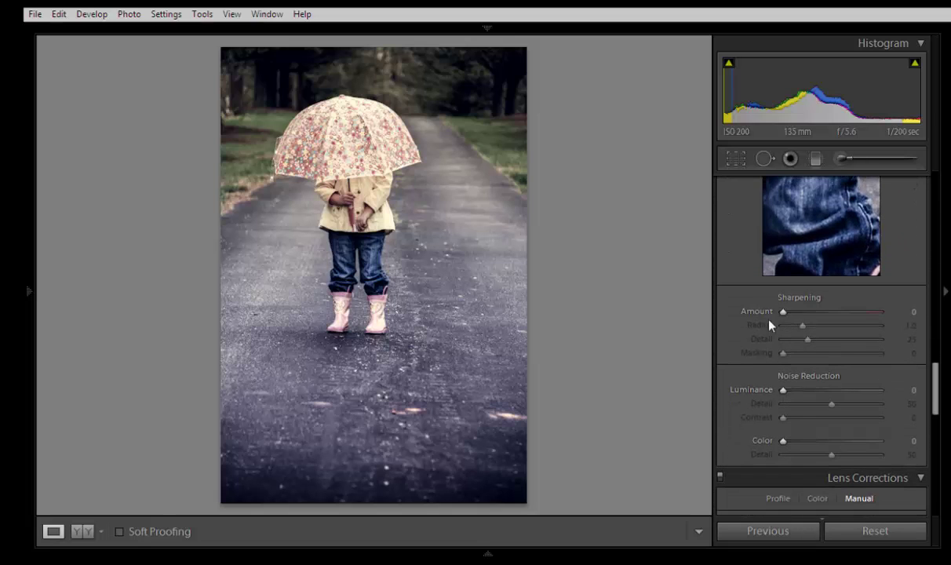
# - Set Sharpening Amount to 35 and Post-Crop Vignetting to −5, then compare with the original
pyautogui.moveTo(782, 312); pyautogui.dragTo(805, 315)
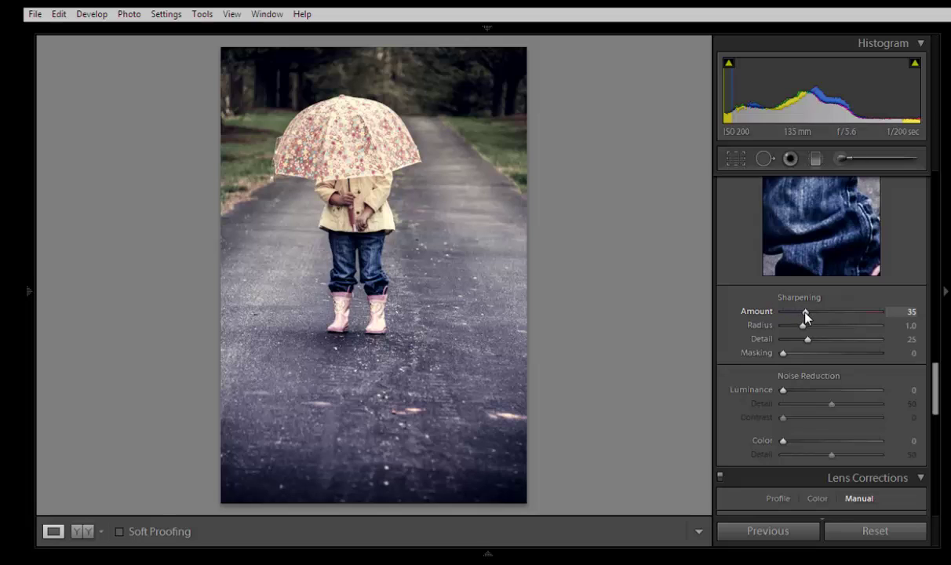
pyautogui.moveTo(934, 382); pyautogui.dragTo(940, 473)
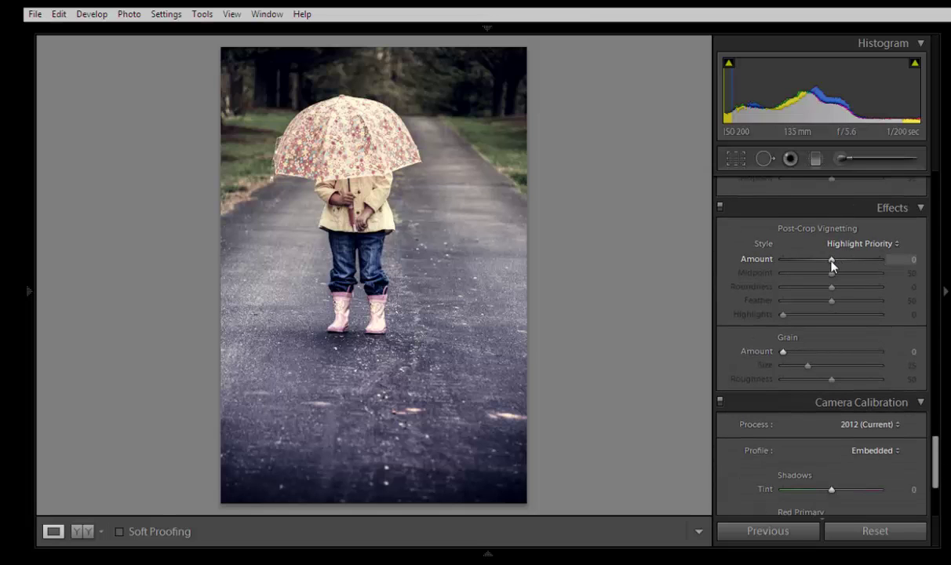
pyautogui.moveTo(832, 266); pyautogui.dragTo(833, 266)
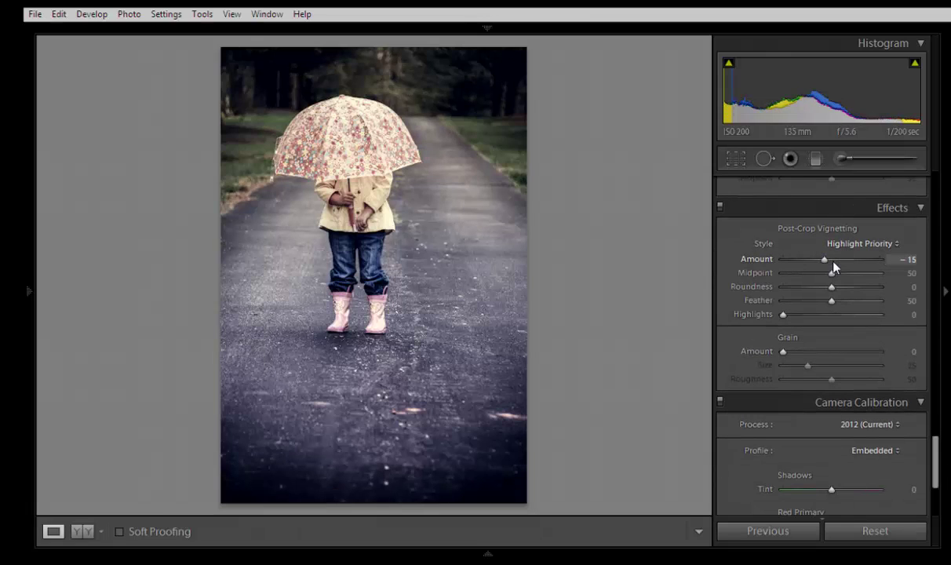
pyautogui.moveTo(833, 267); pyautogui.dragTo(837, 267)
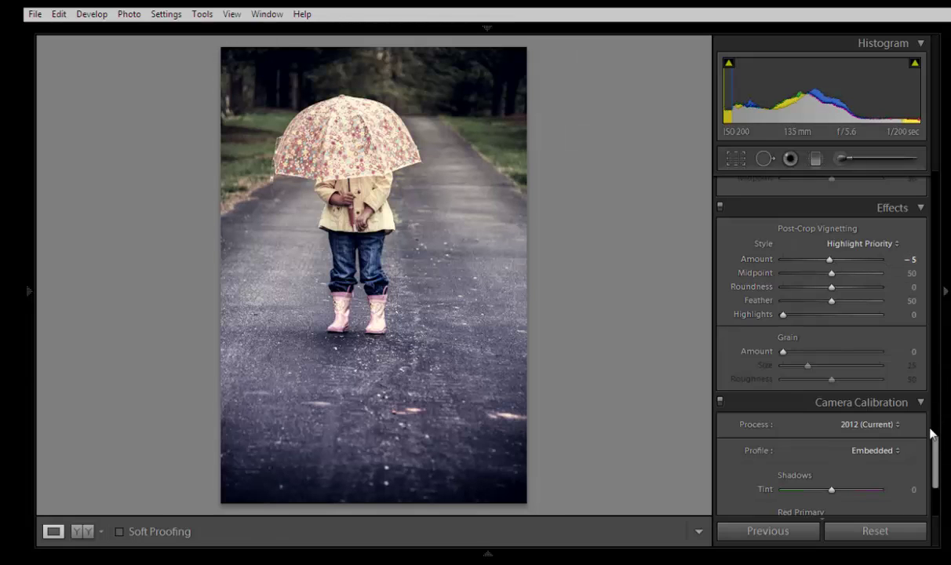
pyautogui.press('\\')
pyautogui.press('\\')
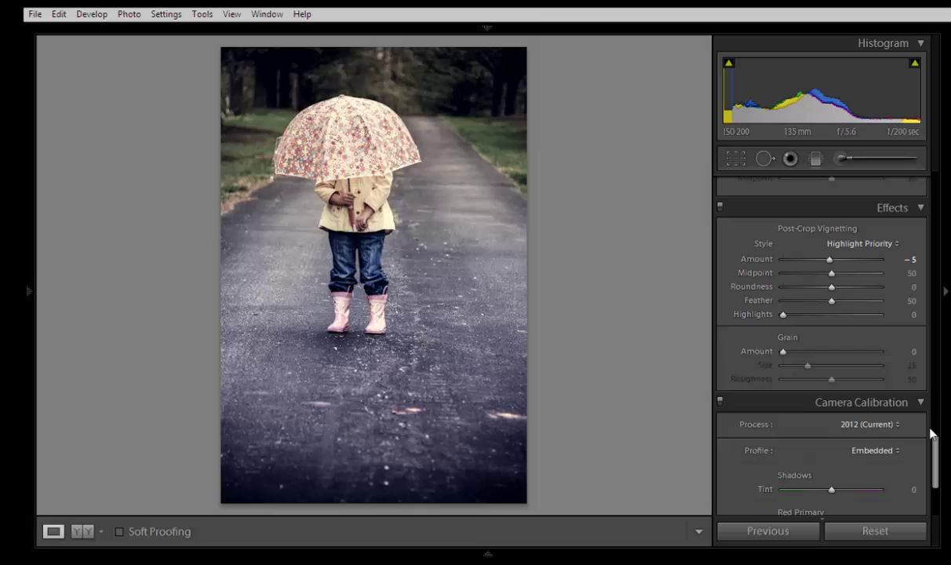